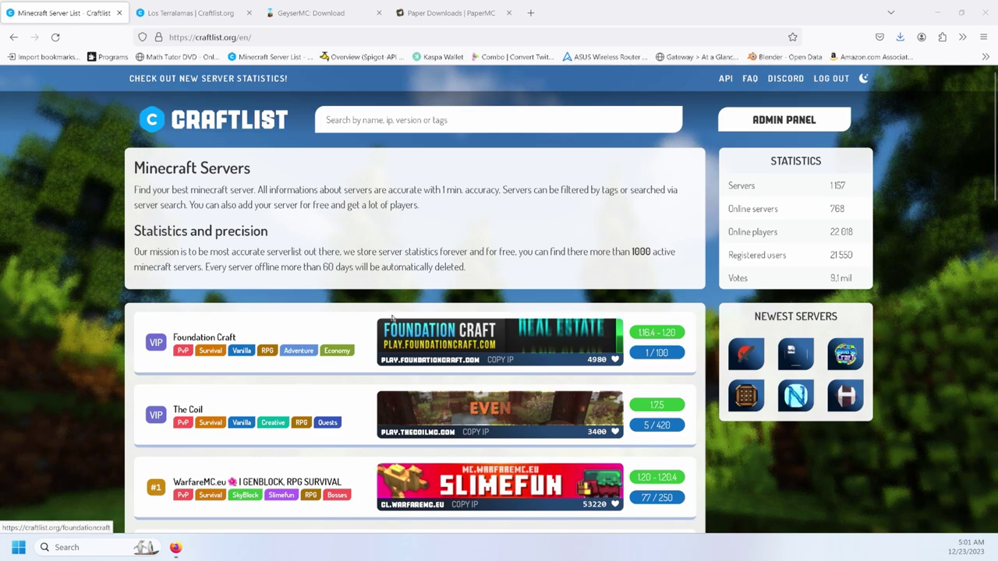
scroll(393, 317, "down", 2)
scroll(437, 316, "down", 3)
scroll(480, 314, "up", 2)
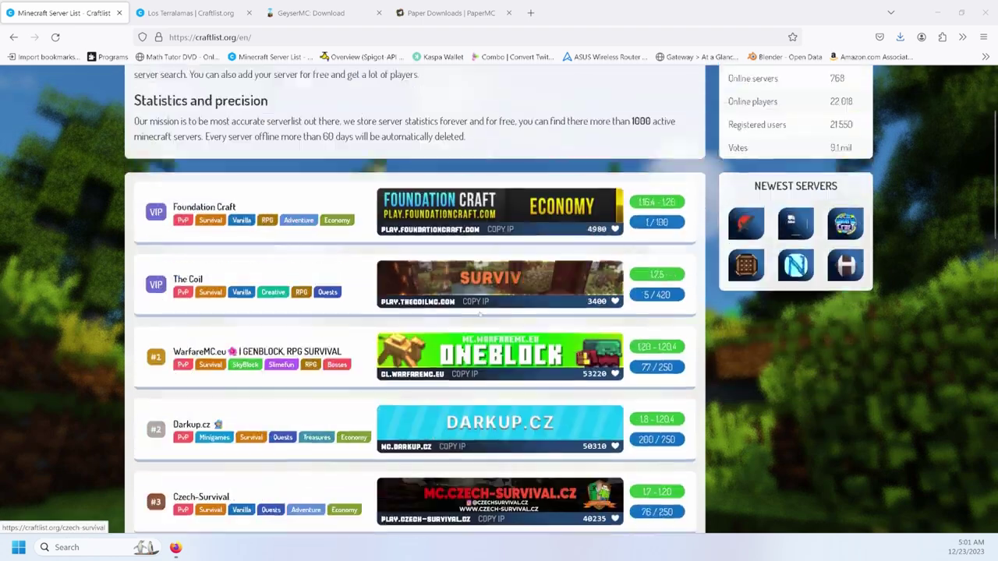
scroll(479, 314, "up", 5)
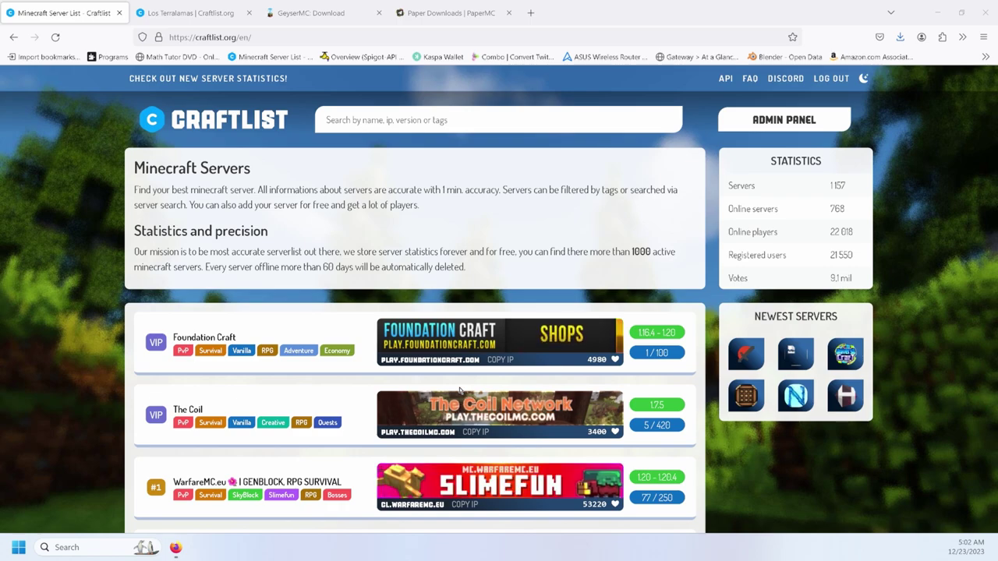
scroll(460, 390, "down", 2)
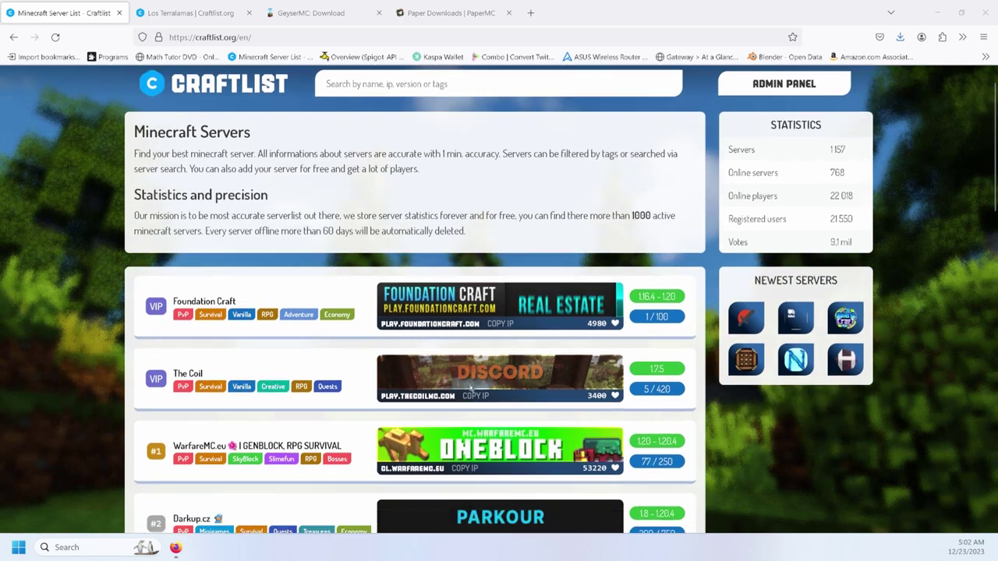
scroll(460, 390, "down", 3)
scroll(479, 393, "down", 3)
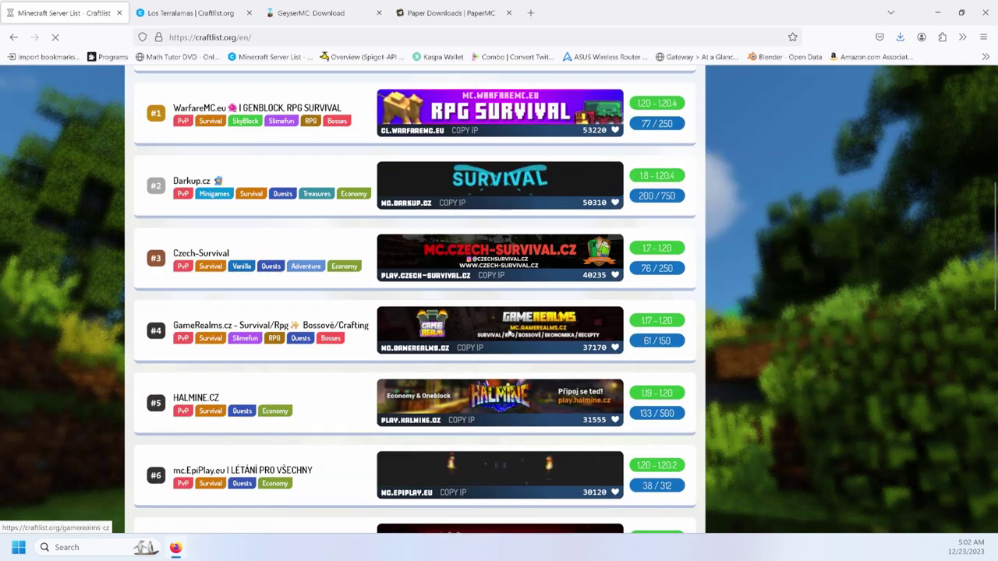
- View the GameRealms.cz server page on Craftlist, then return to the server list
left_click(480, 392)
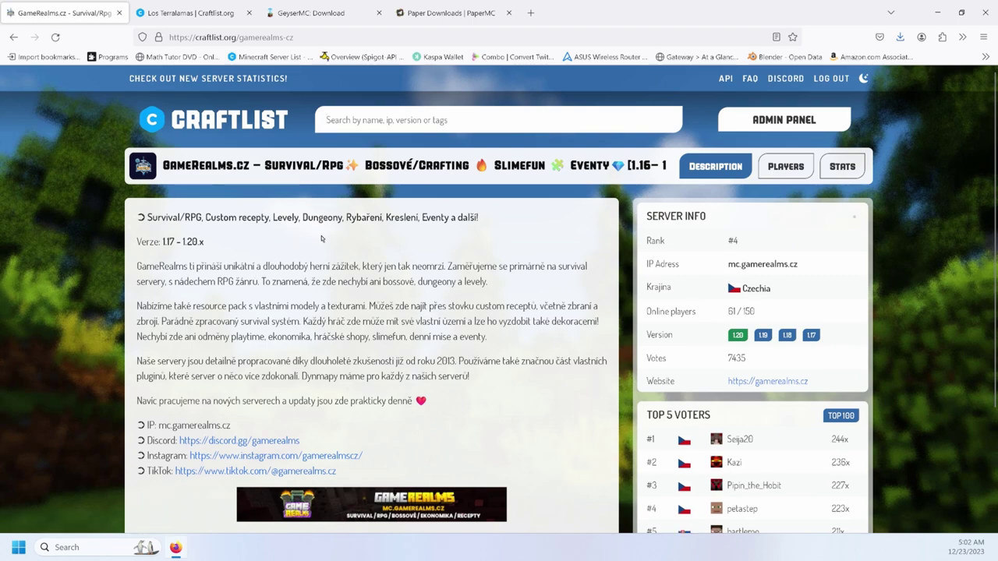
scroll(273, 287, "down", 1)
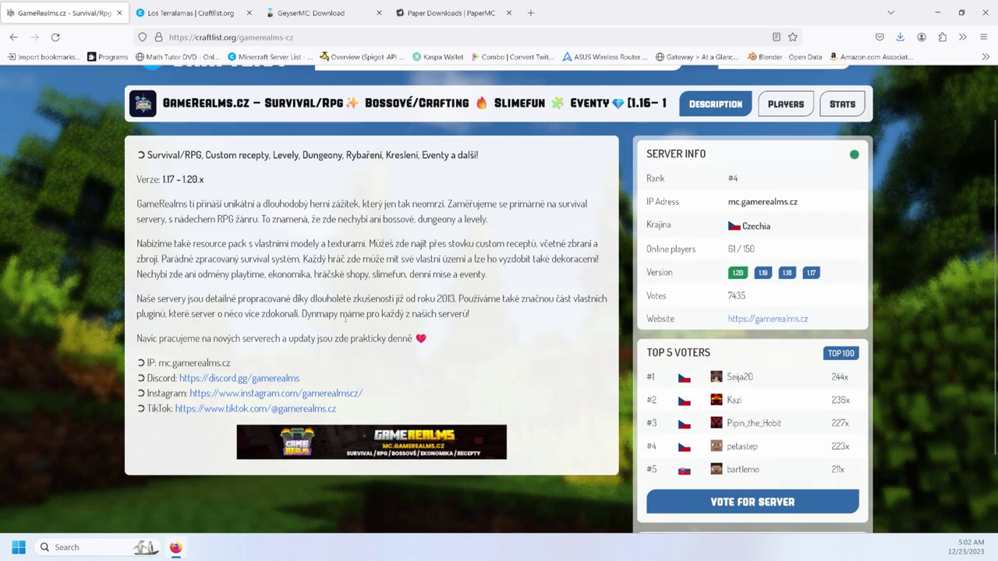
left_click(14, 37)
scroll(343, 241, "down", 3)
scroll(342, 241, "down", 2)
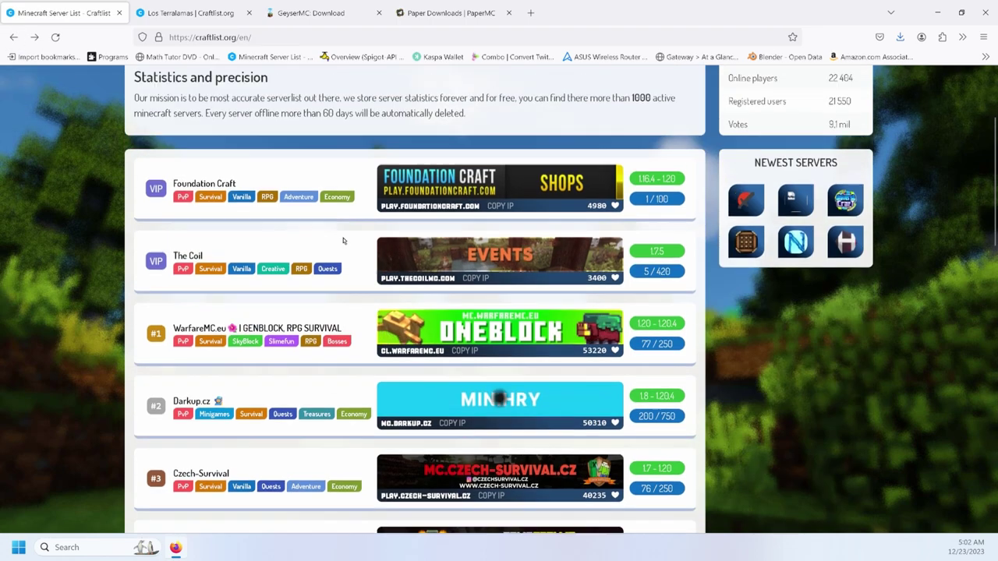
- Open the WarfareMC.eu server's detail page from the Craftlist list
left_click(375, 357)
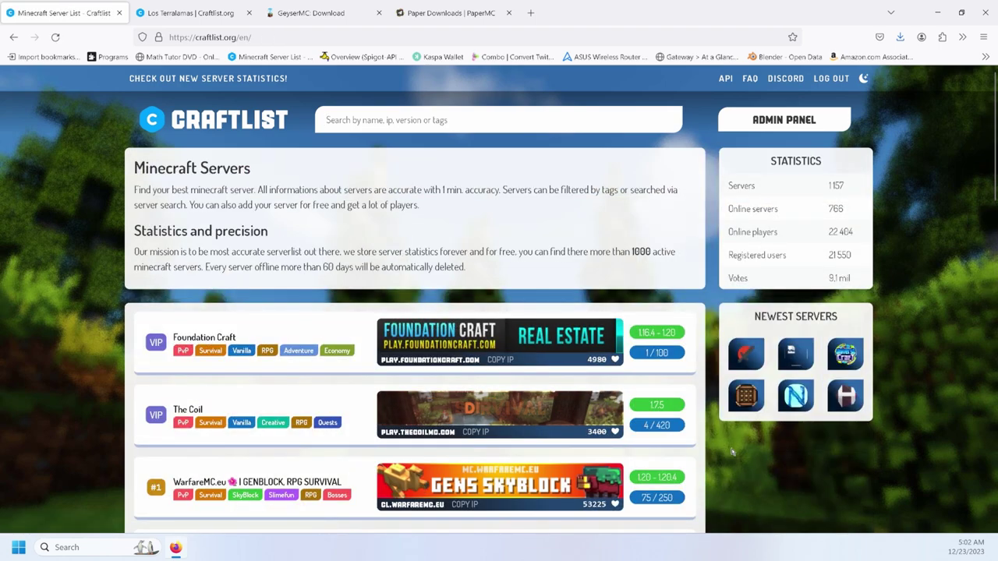
scroll(733, 453, "down", 2)
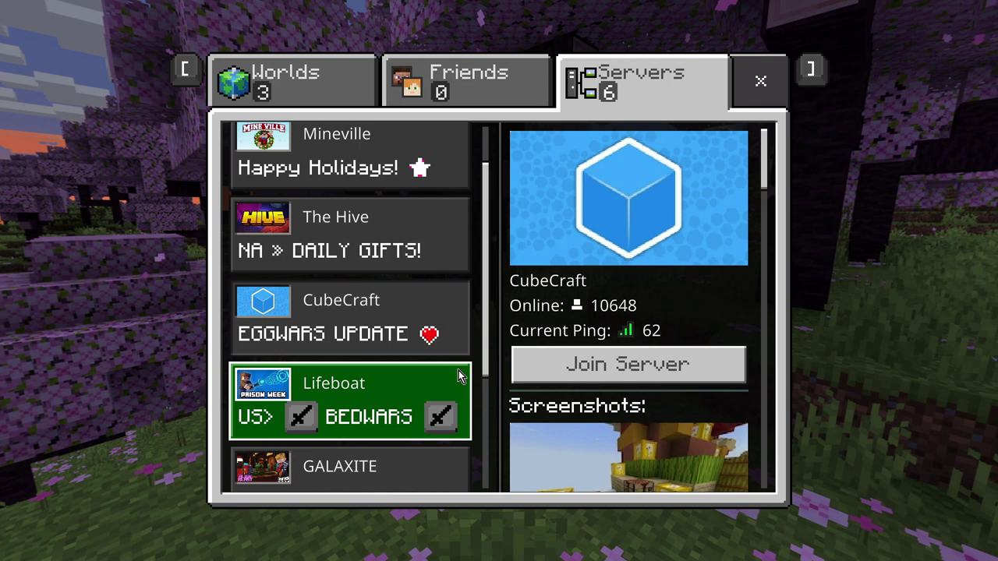
- View Lifeboat's and GALAXITE's featured server details, then bring up the PaperMC downloads page
left_click(458, 386)
scroll(457, 395, "down", 1)
left_click(442, 435)
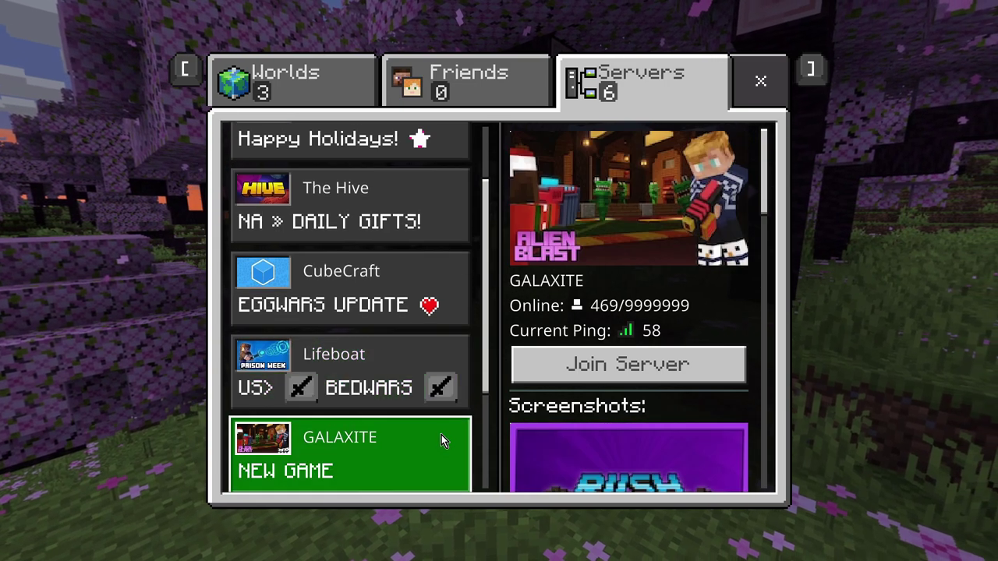
scroll(442, 435, "down", 2)
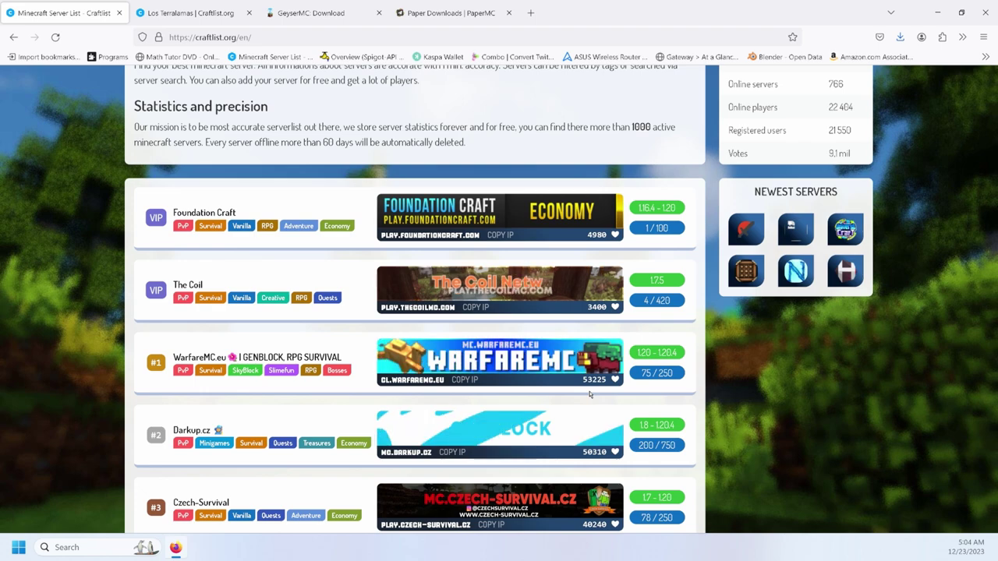
left_click(467, 15)
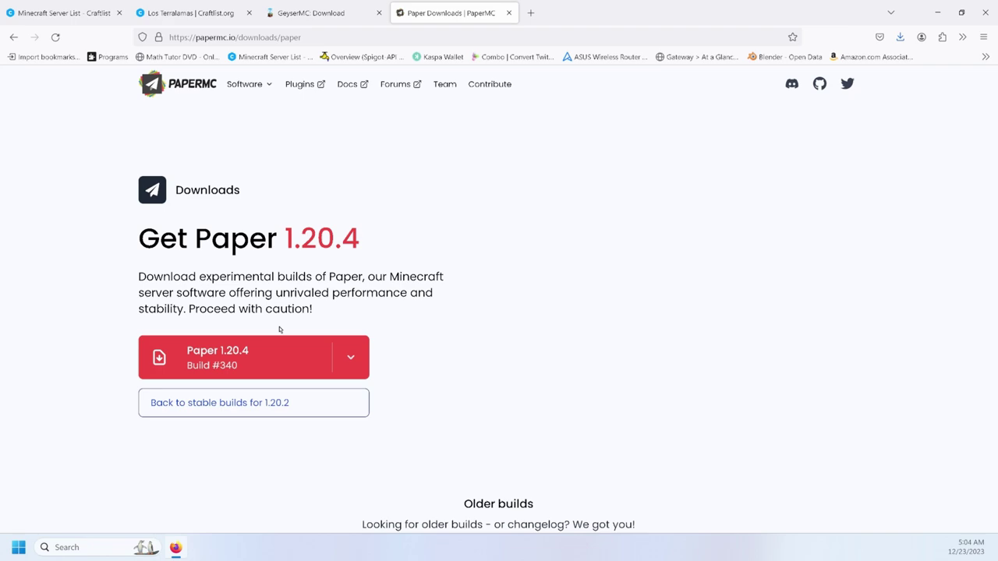
- Bring up the GeyserMC download page offering Geyser #407 and Floodgate #85
left_click(316, 13)
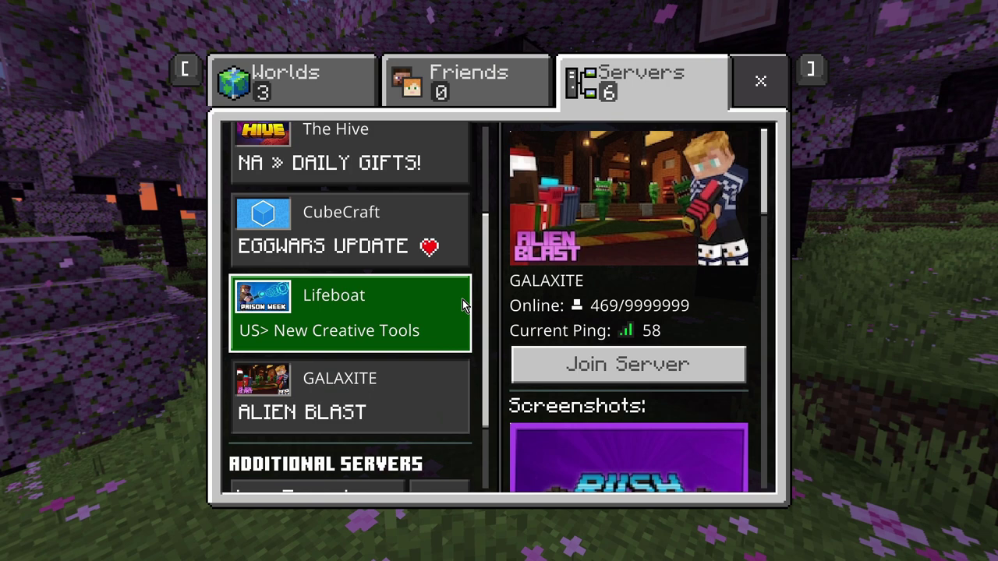
left_click(463, 299)
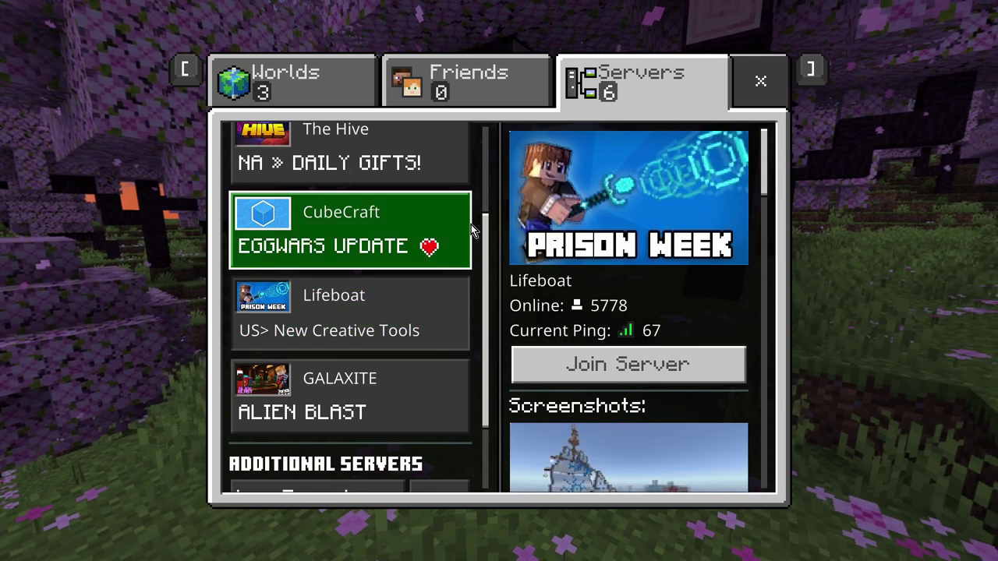
- Browse CubeCraft, The Hive, Mineville and Lifeboat details, finishing on GALAXITE's player count and ping
left_click(471, 224)
scroll(465, 216, "up", 1)
left_click(465, 215)
scroll(465, 200, "up", 1)
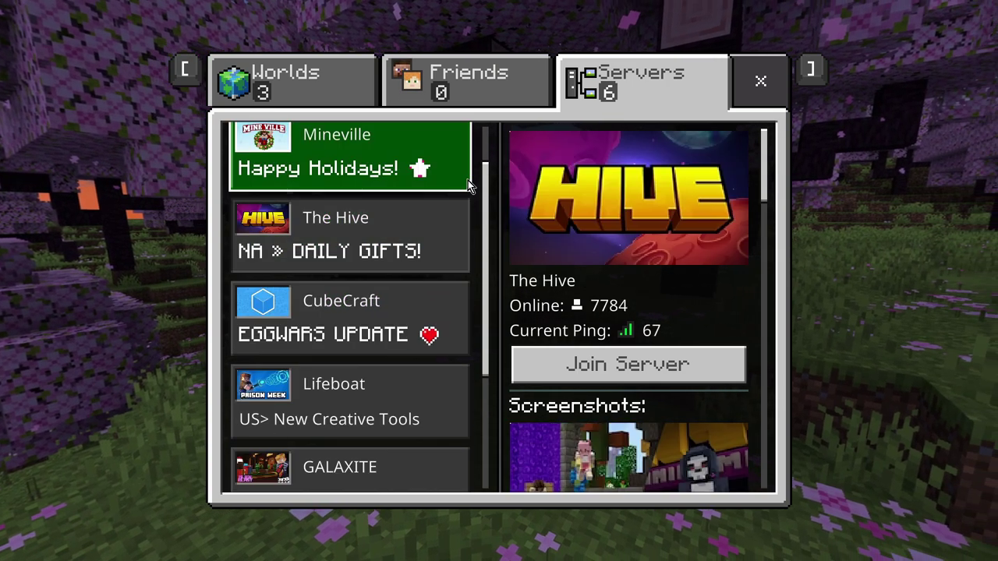
left_click(468, 180)
left_click(454, 238)
left_click(460, 320)
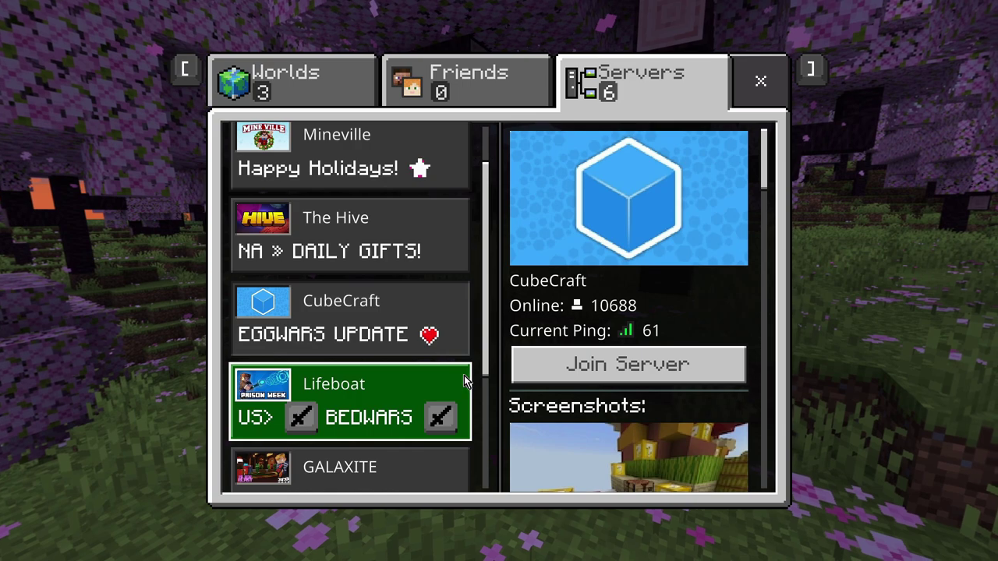
left_click(465, 382)
left_click(468, 464)
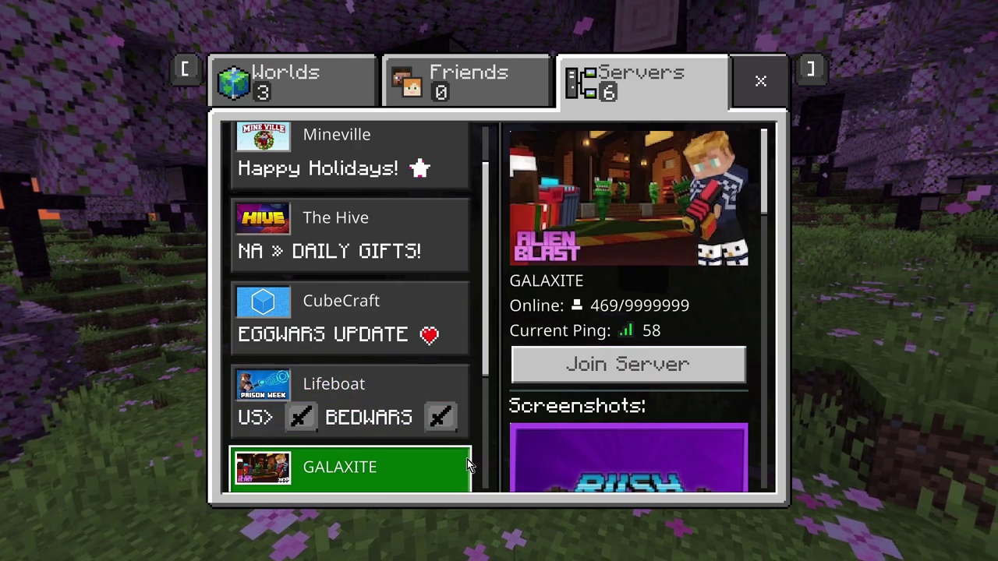